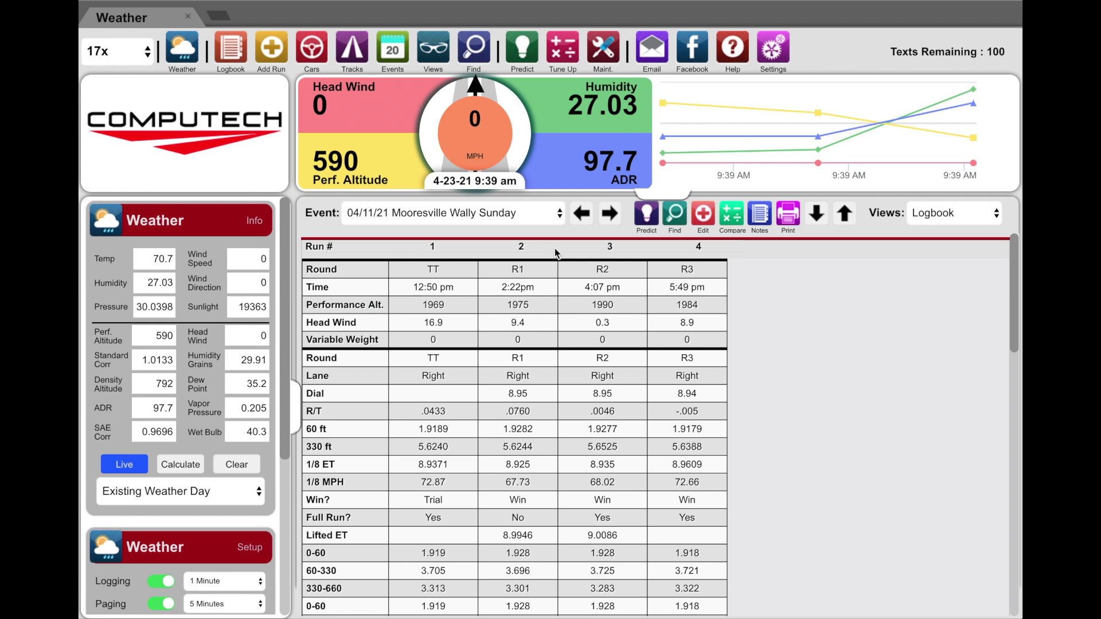
# - Show the logbook summary and expand the 2021 and 2020 event lists
pyautogui.click(554, 225)
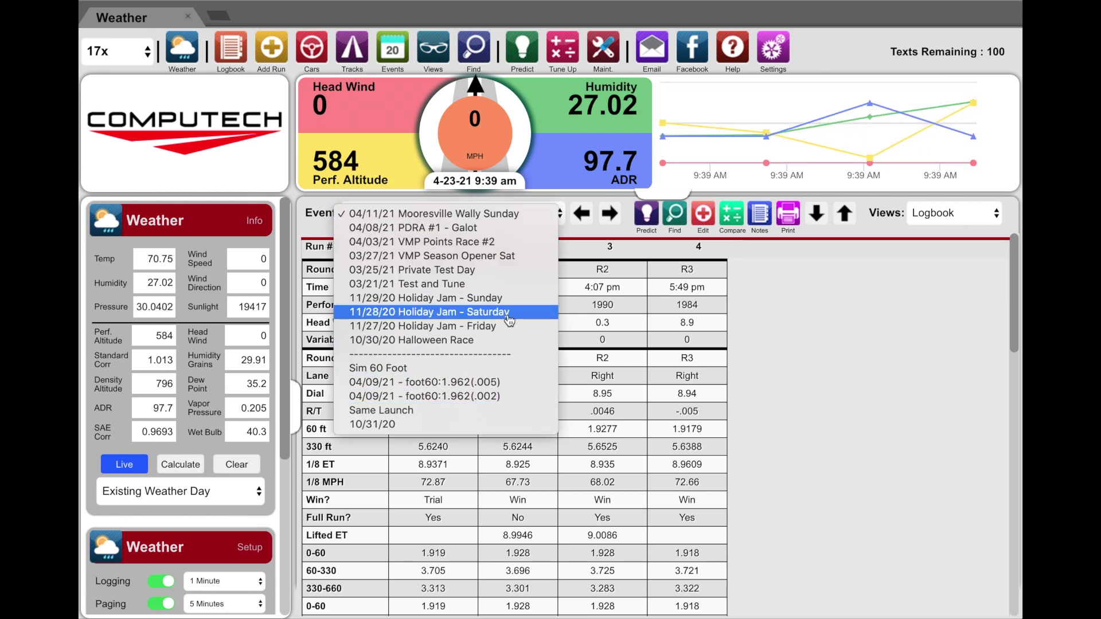
pyautogui.press('Escape')
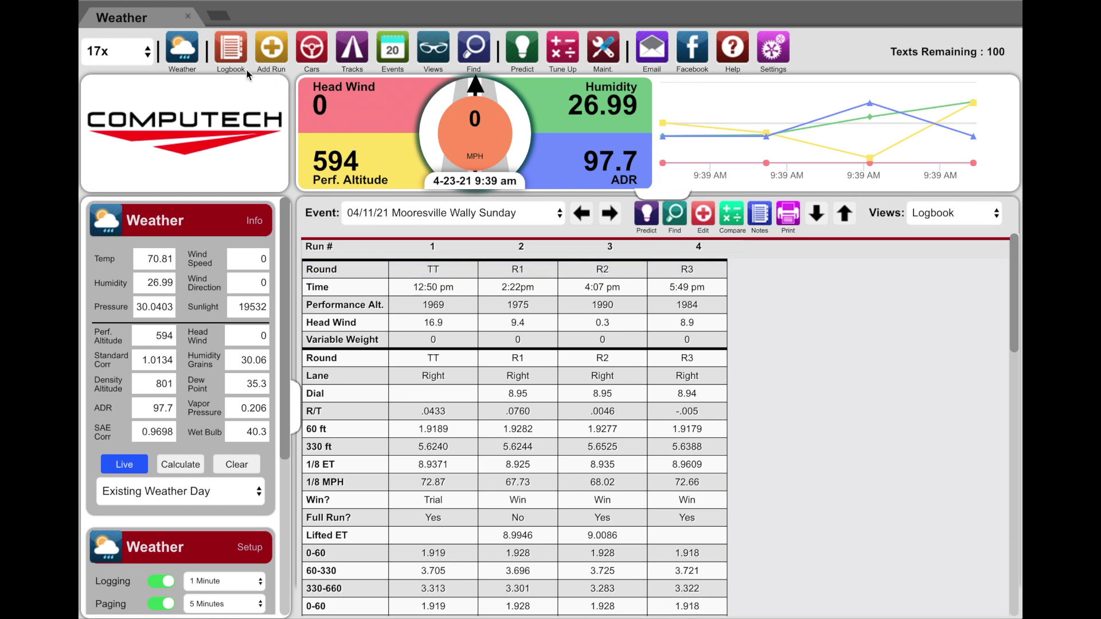
pyautogui.click(231, 63)
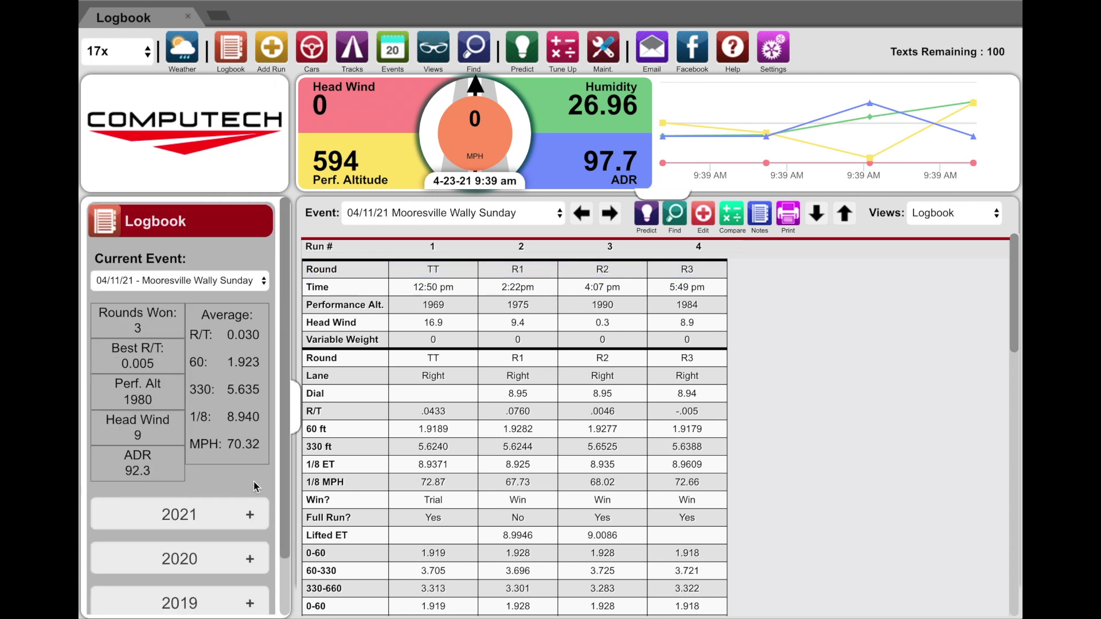
pyautogui.scroll(-1, 256, 487)
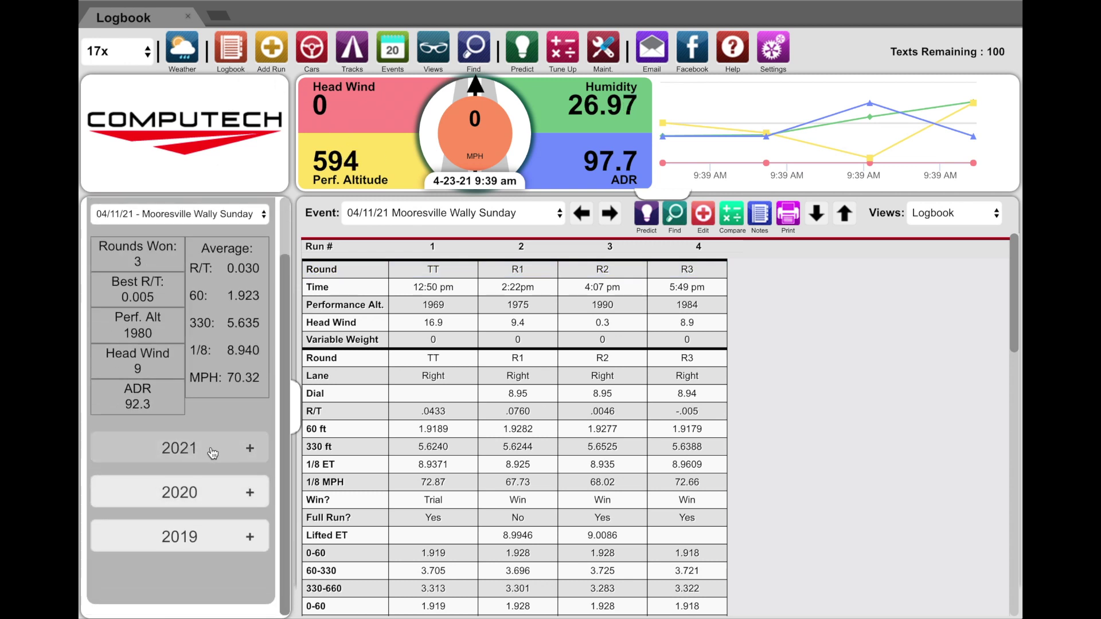
pyautogui.click(245, 453)
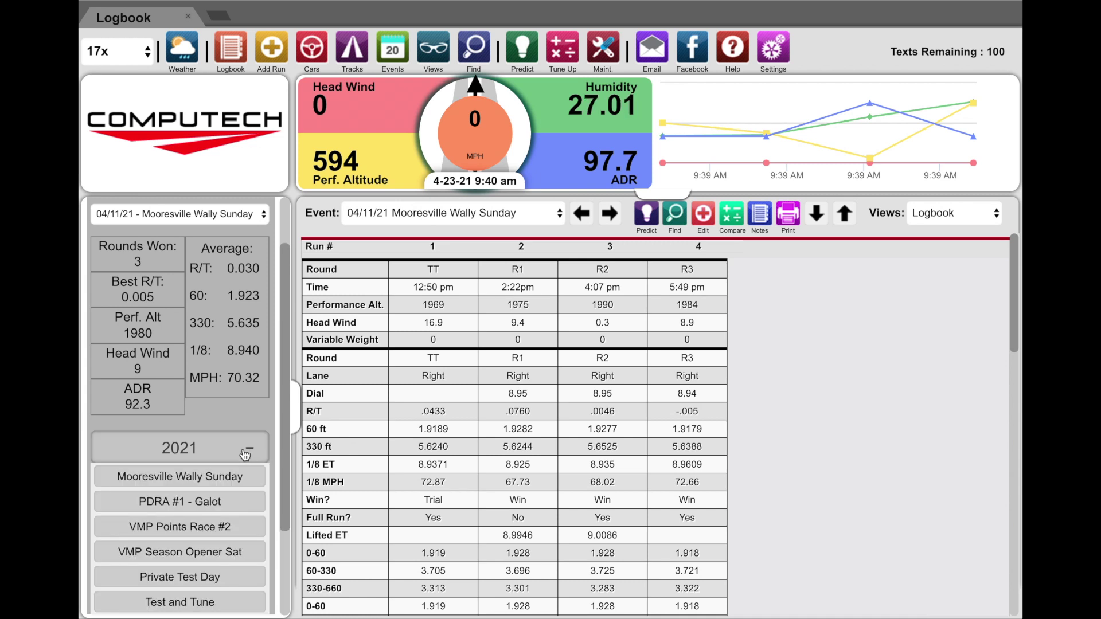
pyautogui.scroll(-2, 244, 436)
pyautogui.click(256, 534)
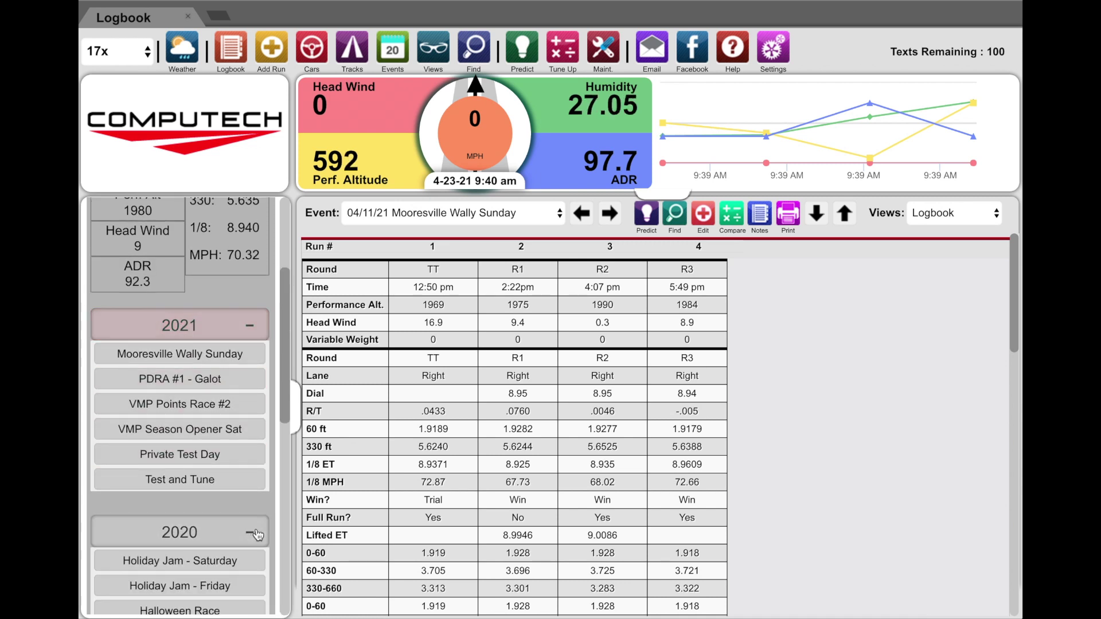
pyautogui.scroll(-8, 256, 533)
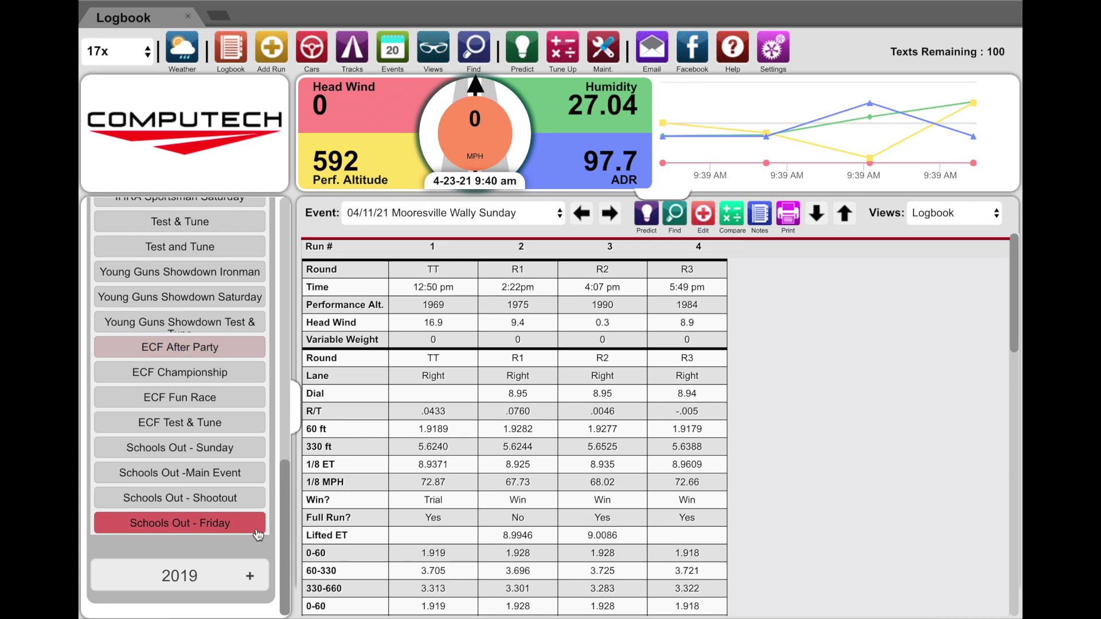
pyautogui.scroll(6, 258, 533)
# - Load the Superchargers Showdown, Holiday Jam - Friday, and Mooresville Wally Sunday events in turn
pyautogui.click(229, 469)
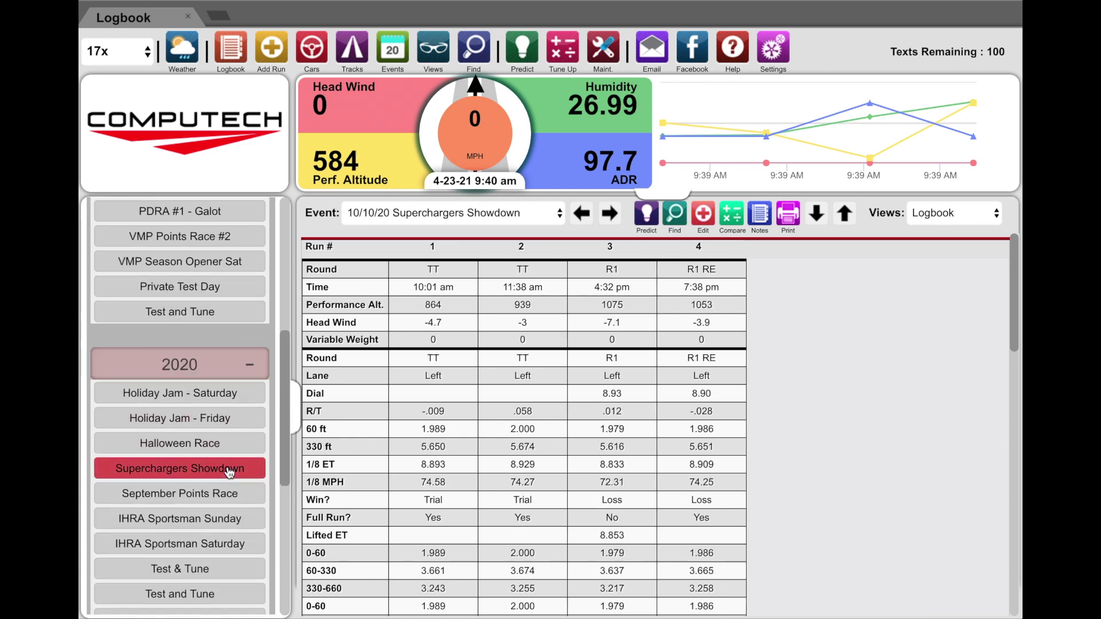
pyautogui.click(247, 414)
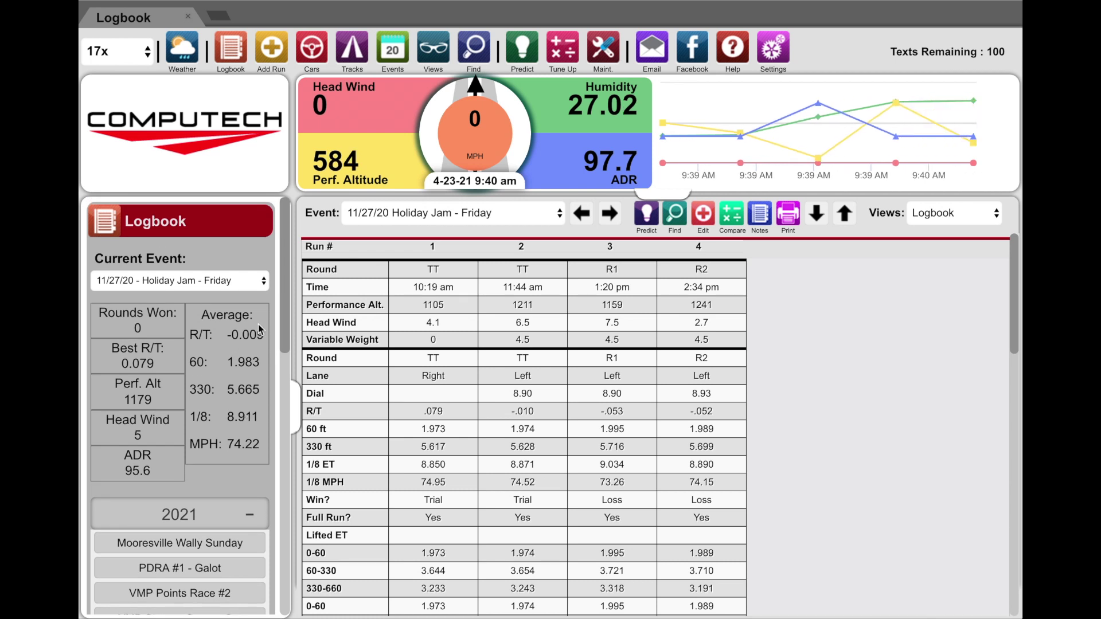
pyautogui.click(198, 546)
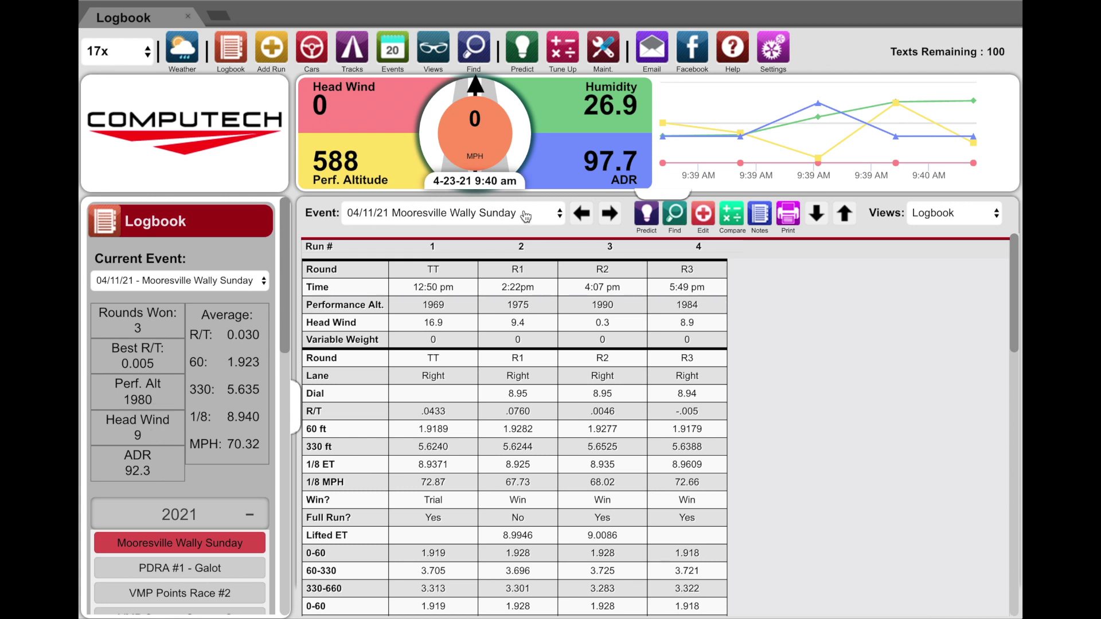
# - Step back to VMP Season Opener Sat, then forward again to Mooresville Wally Sunday
pyautogui.click(582, 221)
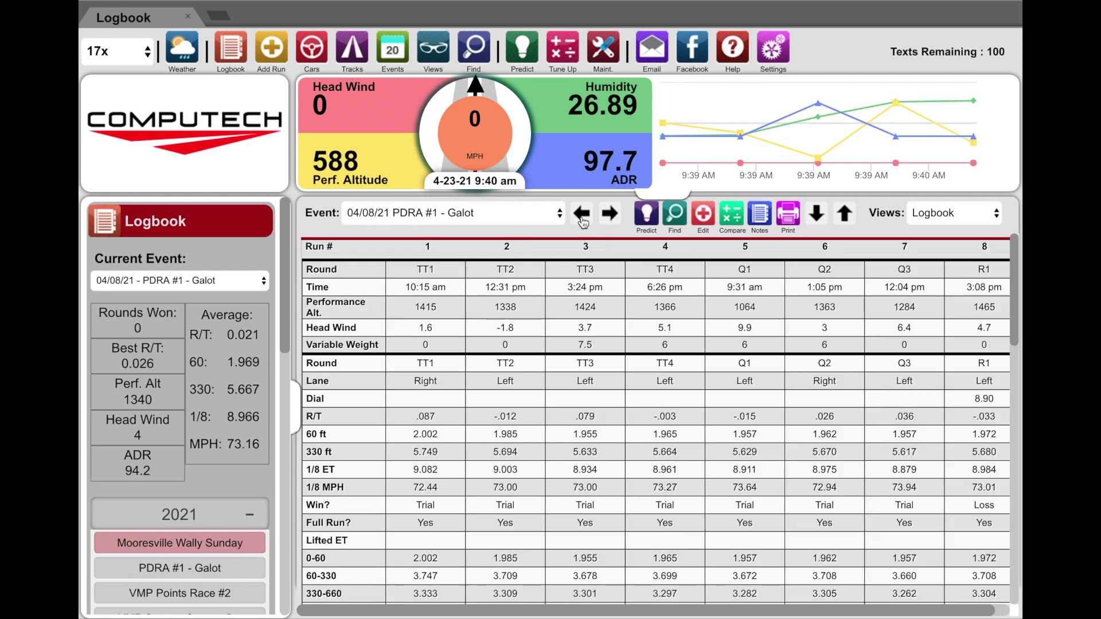
pyautogui.click(583, 221)
pyautogui.click(582, 221)
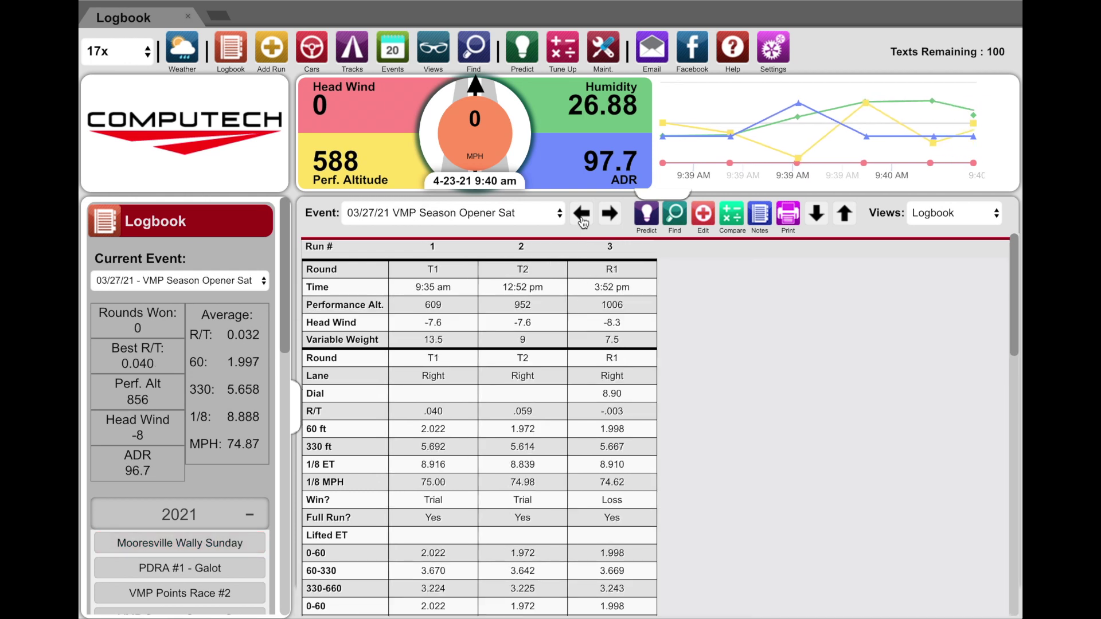
pyautogui.click(609, 220)
pyautogui.click(609, 221)
pyautogui.click(609, 220)
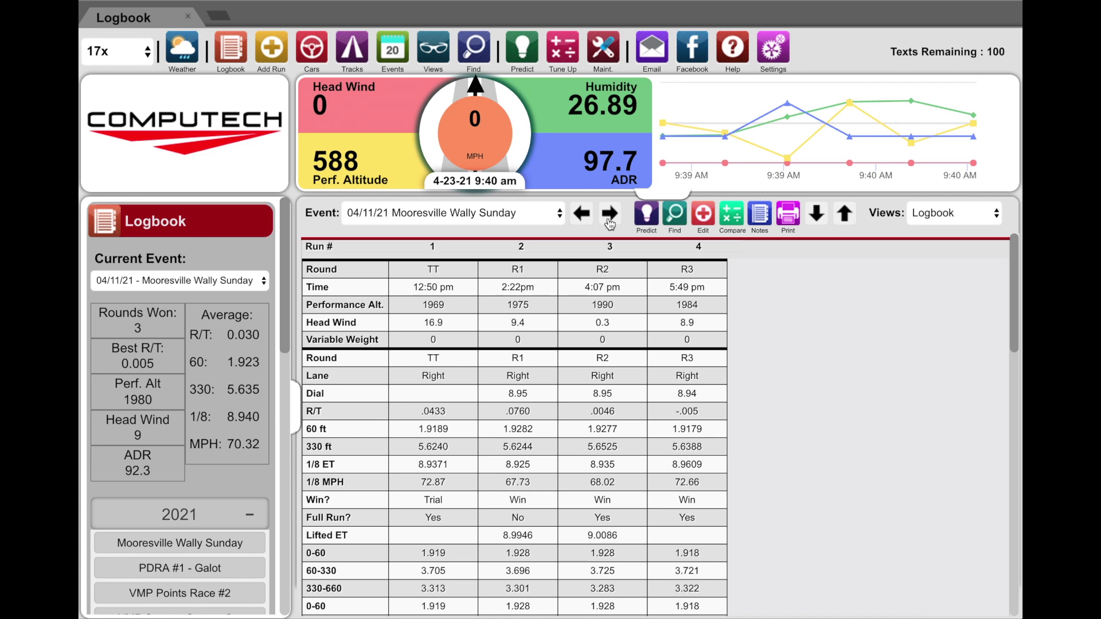
# - Calculate the Mikuni Jet tune-up: base jet 200 at ADR 93 gives a 210.1 jet
pyautogui.click(564, 48)
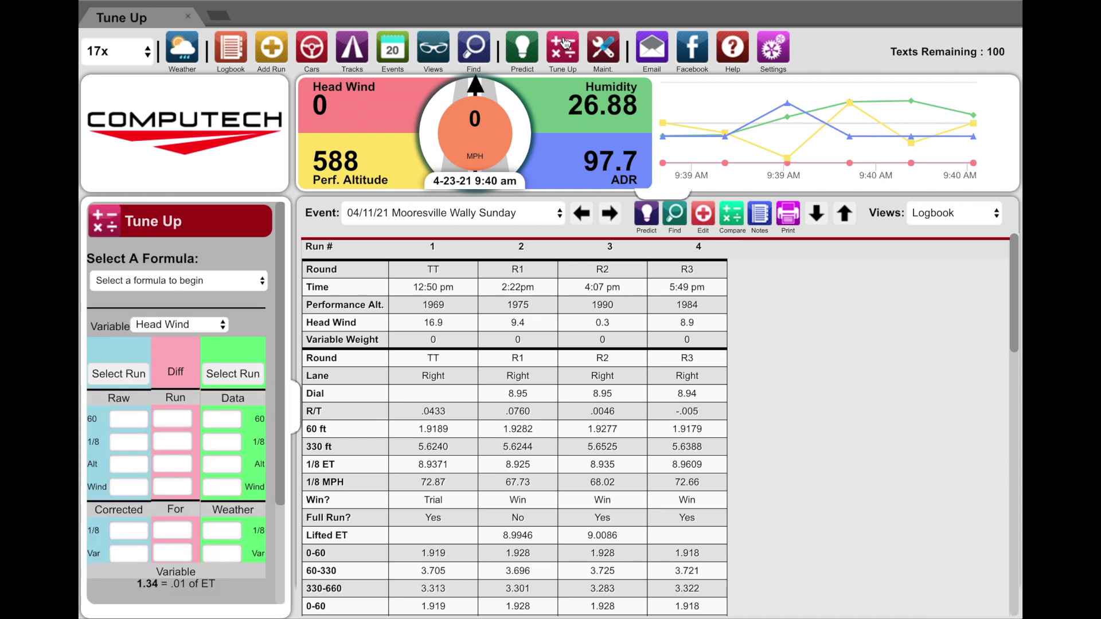
pyautogui.click(178, 280)
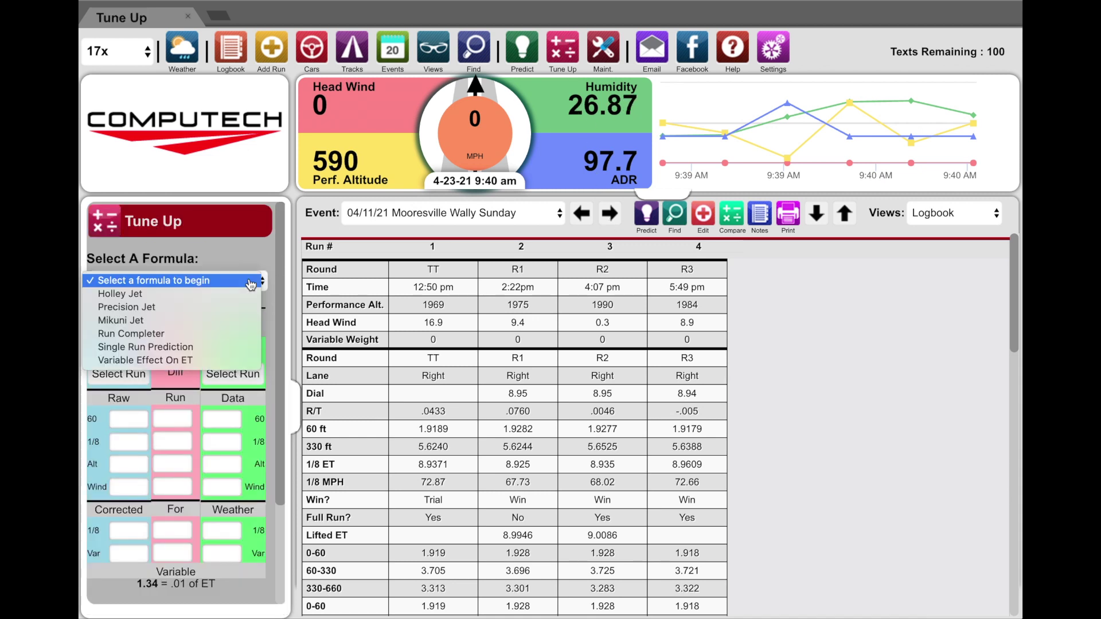
pyautogui.click(191, 326)
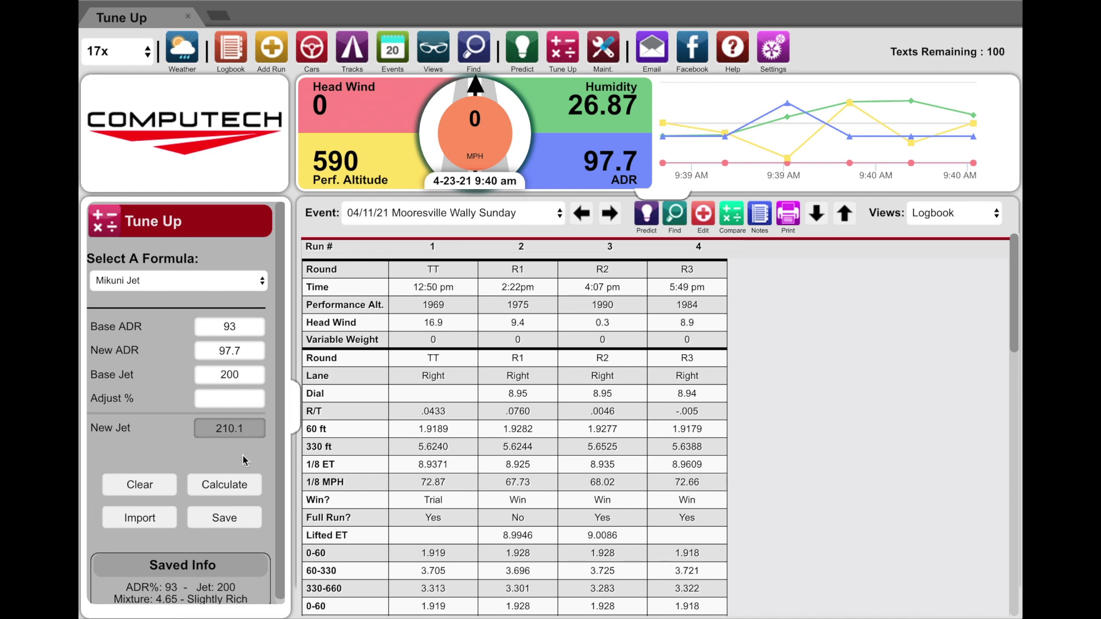
pyautogui.click(238, 486)
pyautogui.scroll(-3, 238, 487)
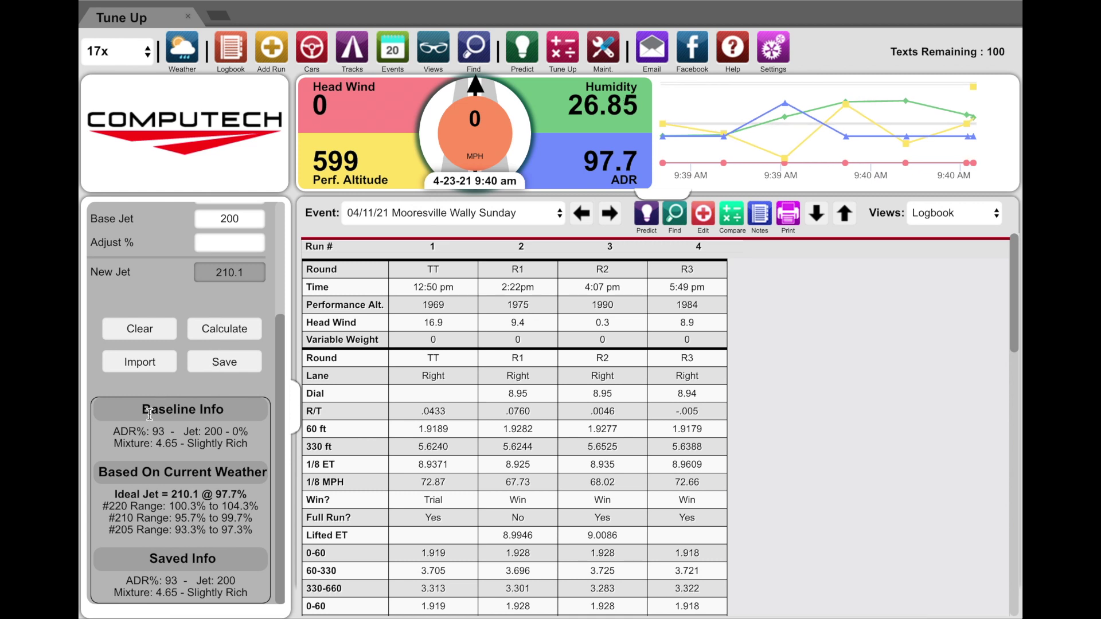
pyautogui.scroll(1, 173, 419)
pyautogui.scroll(-2, 173, 419)
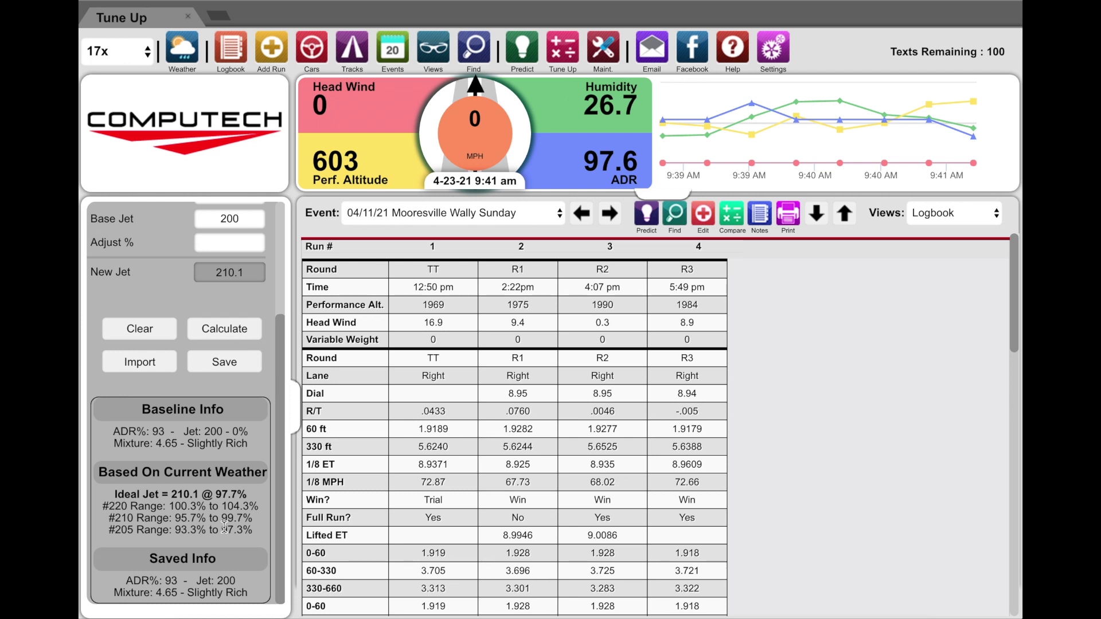
# - Recalculate the Mikuni jet with Base ADR changed to 95, then to 97
pyautogui.scroll(3, 219, 448)
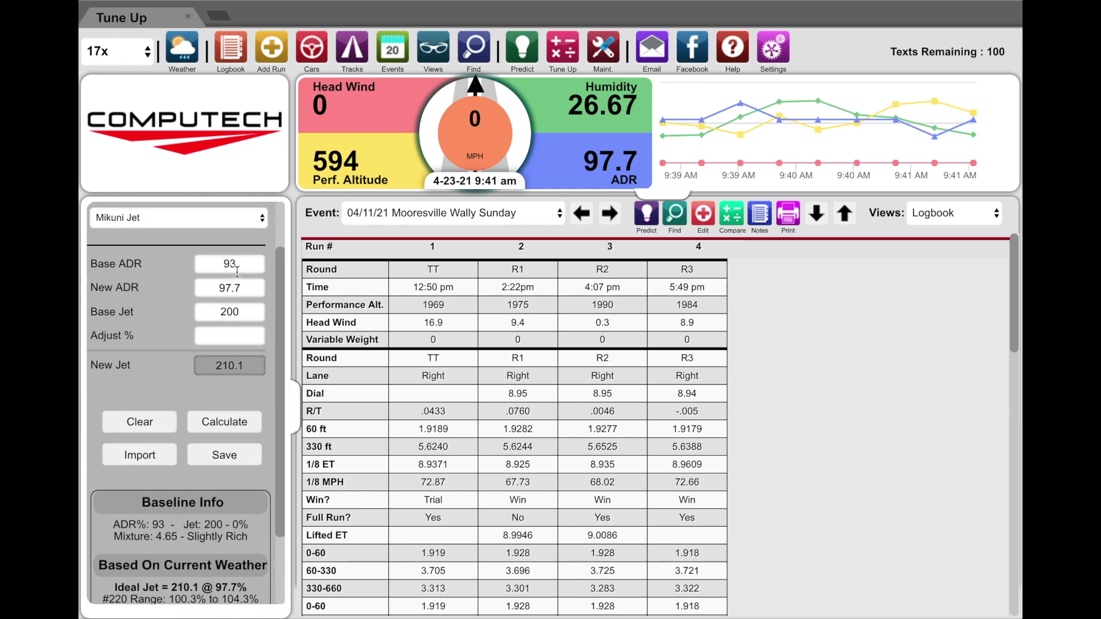
pyautogui.click(237, 267)
pyautogui.press('BackSpace')
pyautogui.write('5')
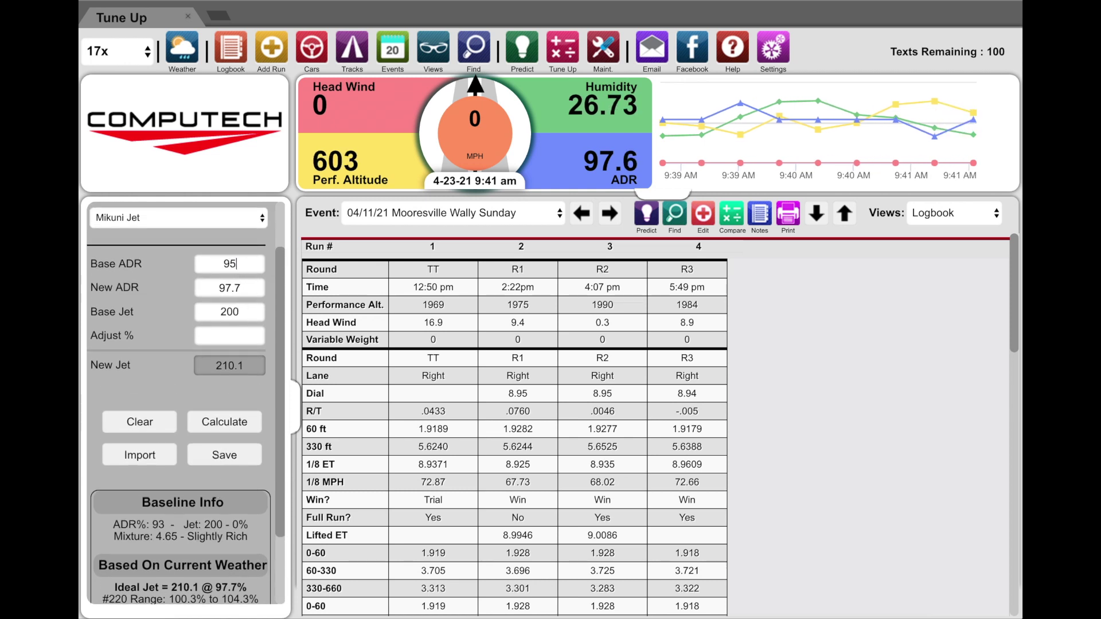
pyautogui.click(216, 422)
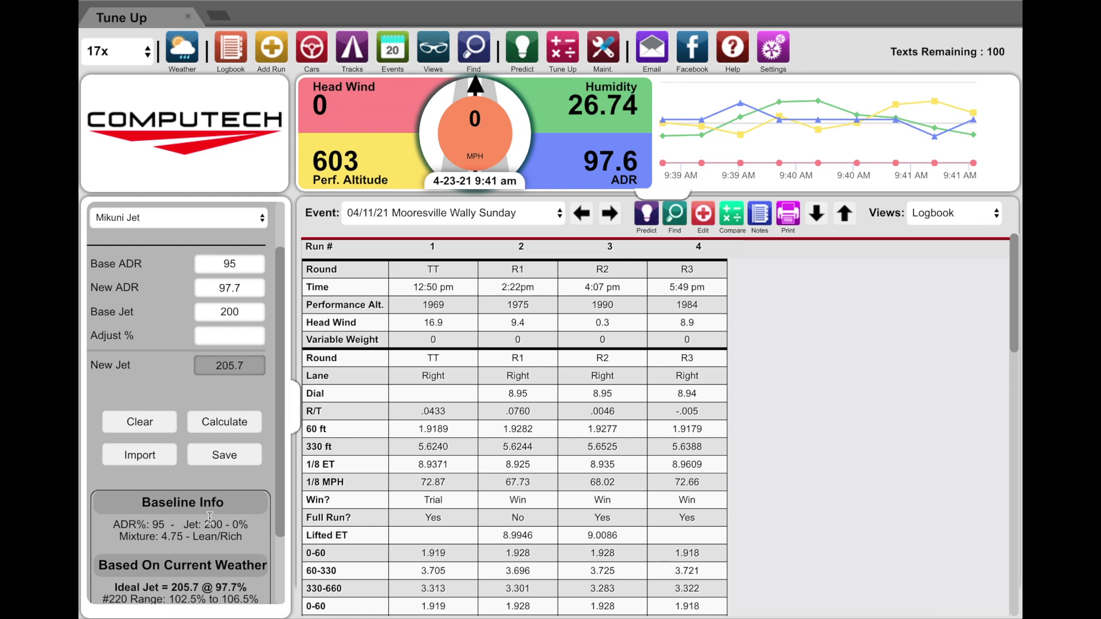
pyautogui.scroll(-1, 210, 519)
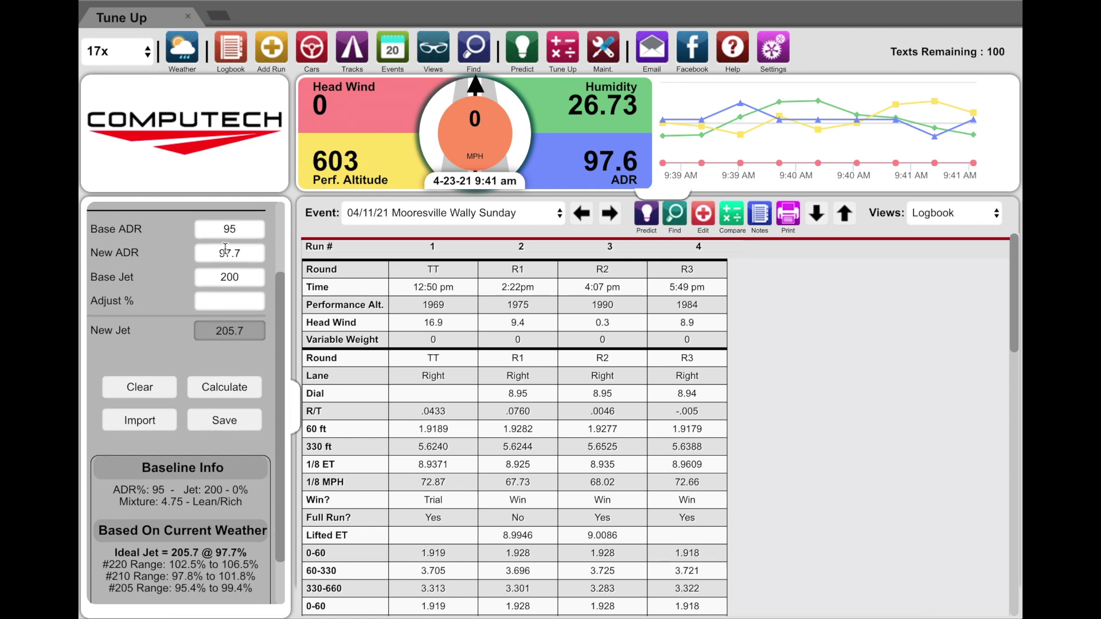
pyautogui.doubleClick(234, 230)
pyautogui.write('97')
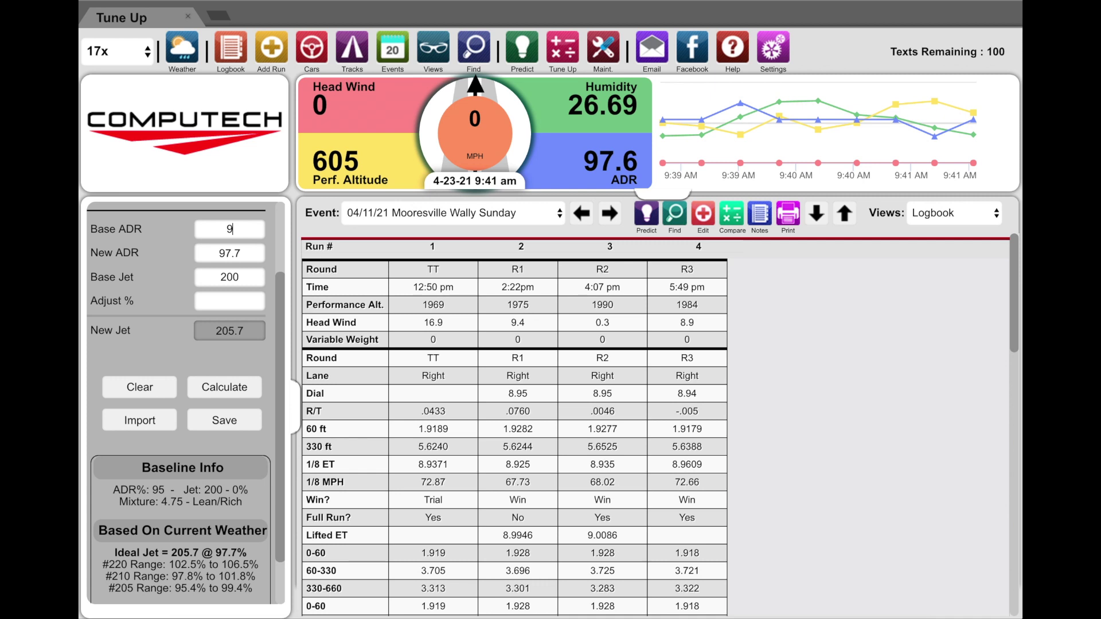
pyautogui.click(213, 389)
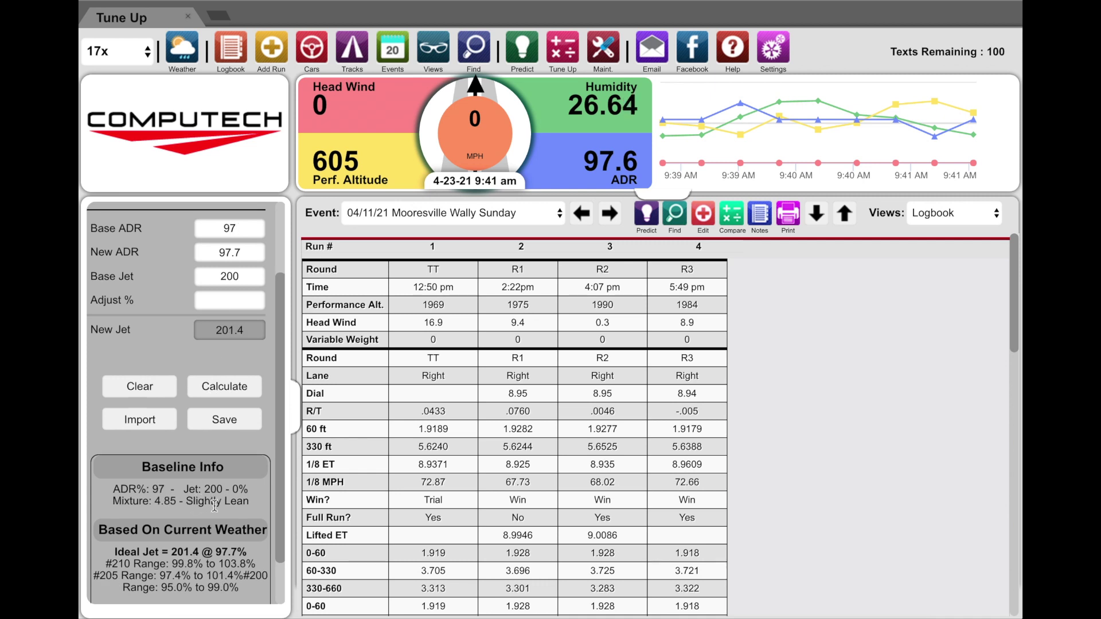
pyautogui.scroll(-2, 214, 505)
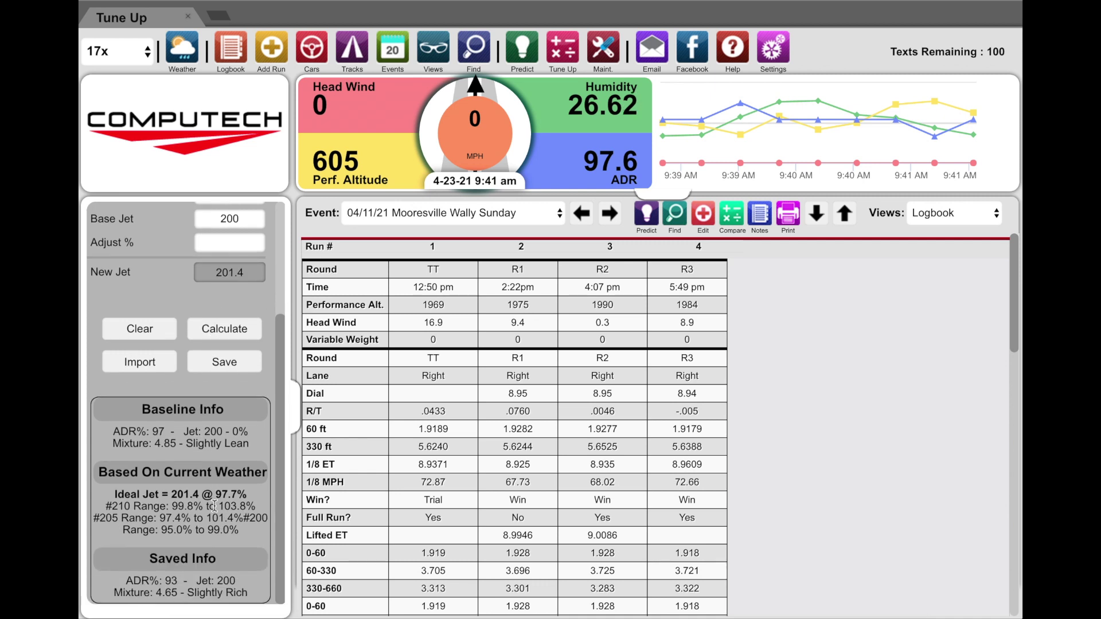
# - Import the saved baseline (ADR 93, jet 200) and recalculate the new jet as 210.1
pyautogui.click(153, 366)
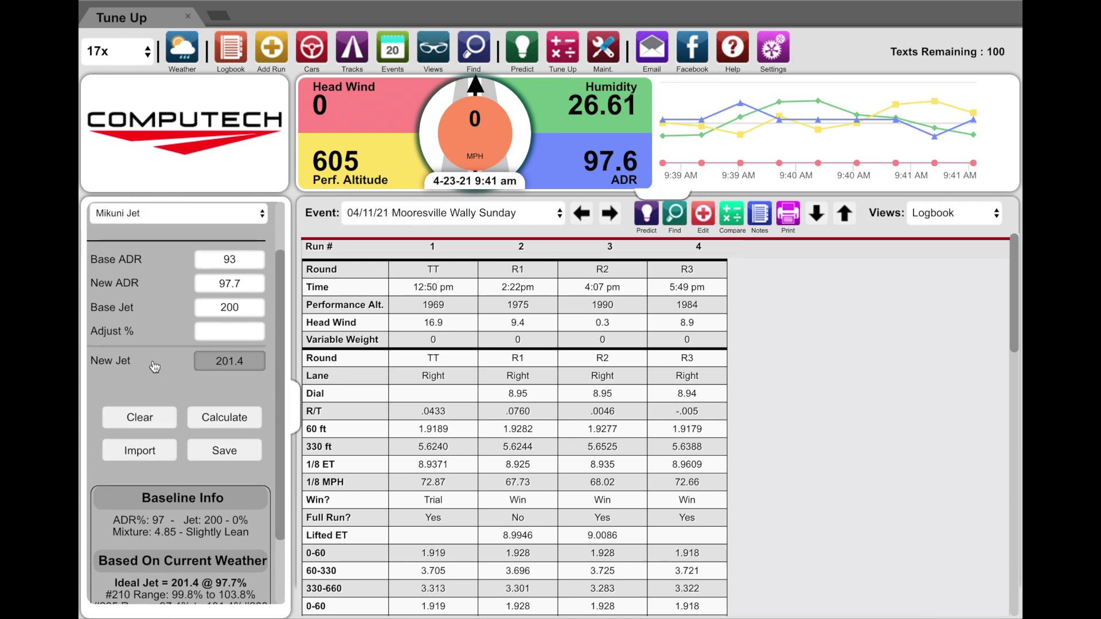
pyautogui.click(224, 418)
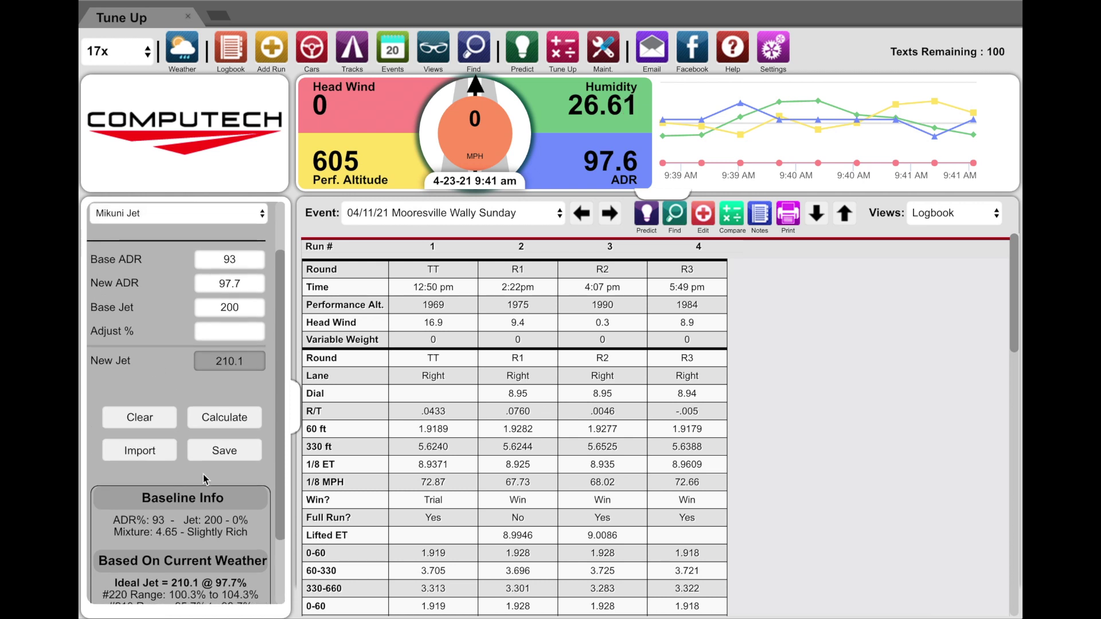
pyautogui.scroll(-2, 203, 473)
pyautogui.scroll(-1, 204, 542)
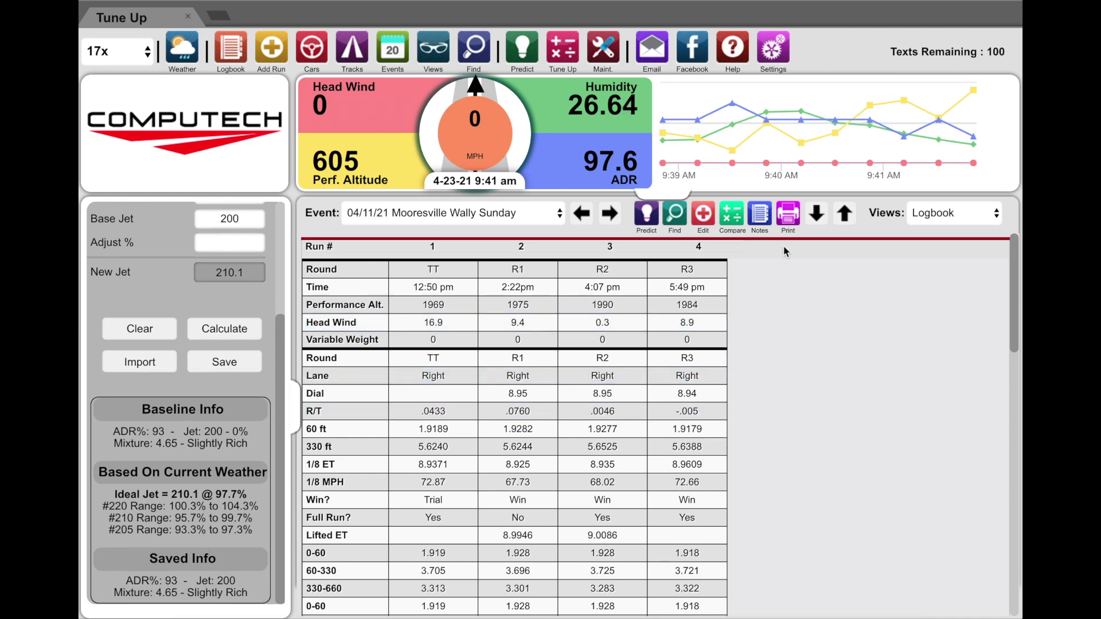
pyautogui.click(759, 223)
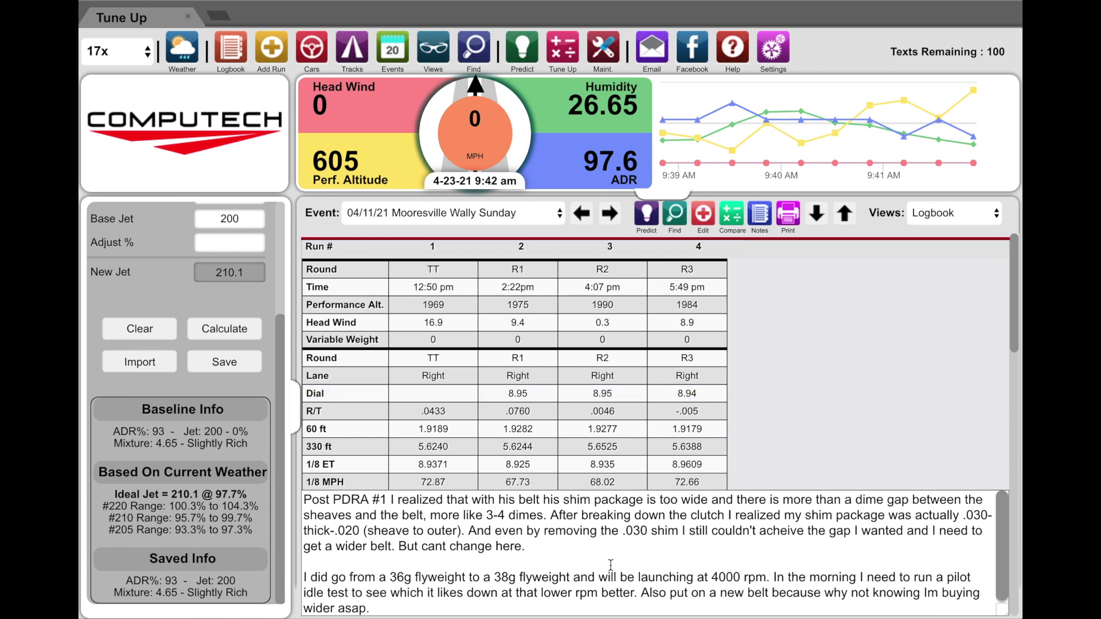
pyautogui.click(760, 218)
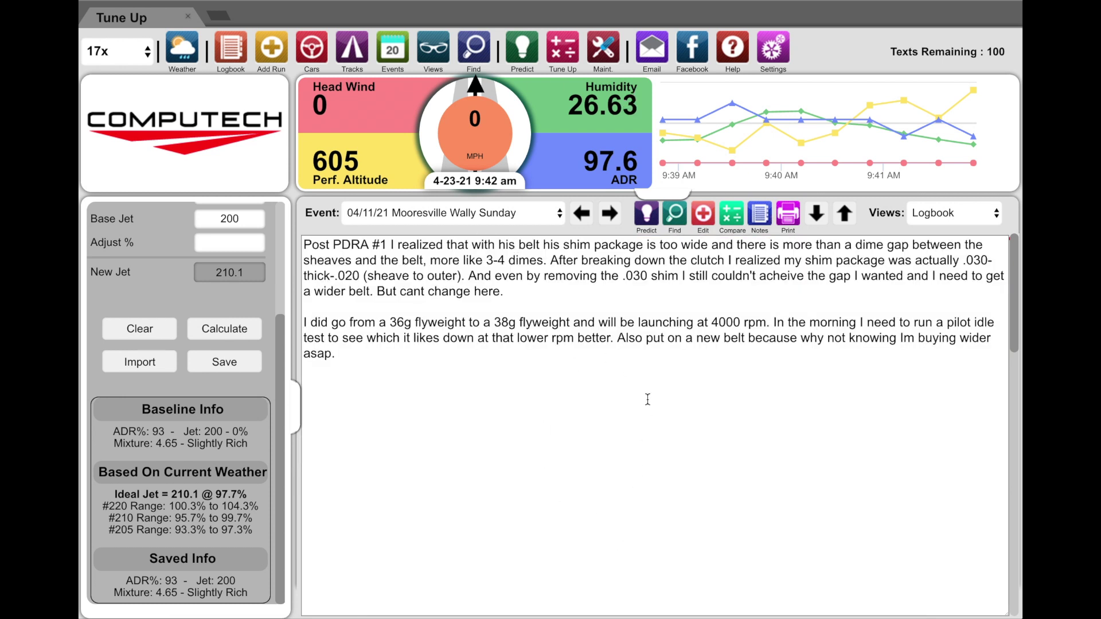
pyautogui.click(758, 228)
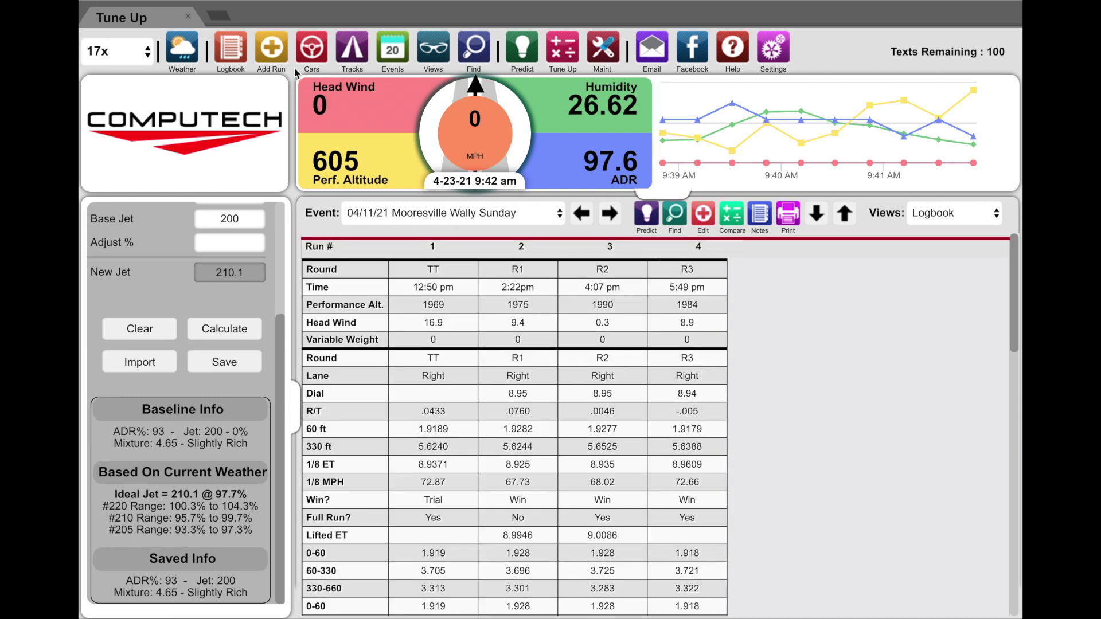
# - Browse the Add Run entry panels, then view the 17x car setup (1/8 track, Jr Dragster)
pyautogui.click(278, 55)
pyautogui.scroll(-10, 201, 333)
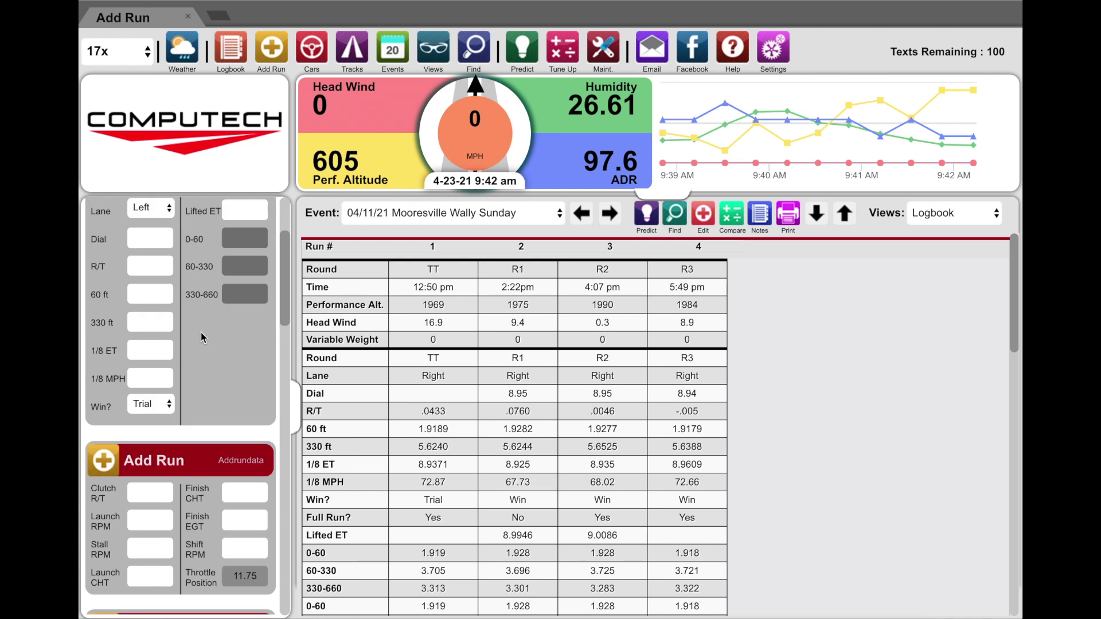
pyautogui.scroll(-10, 200, 338)
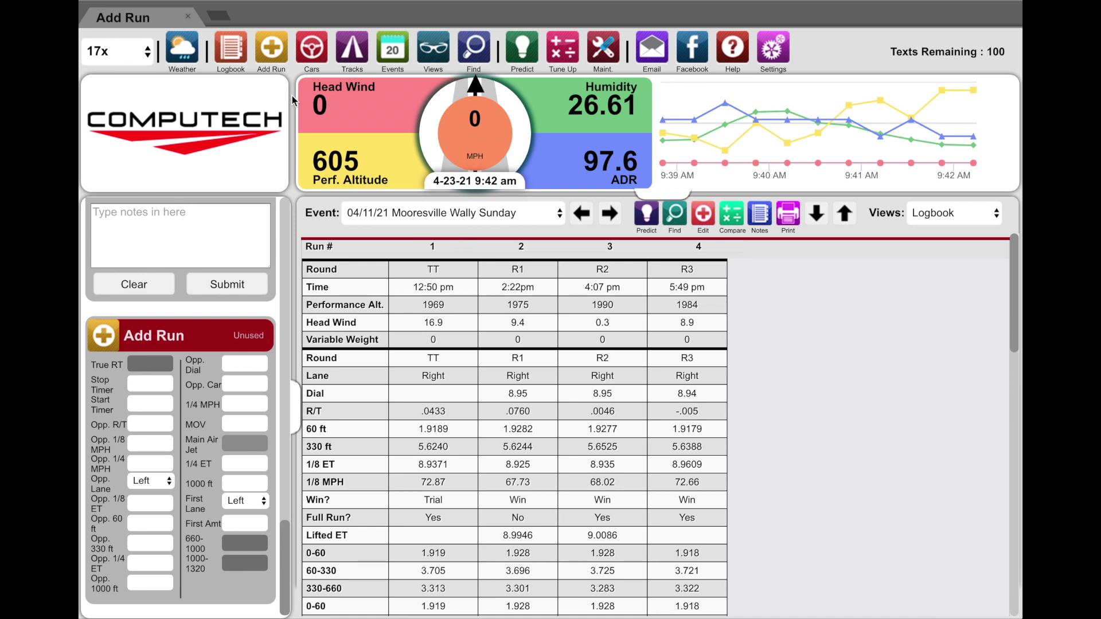
pyautogui.scroll(10, 256, 343)
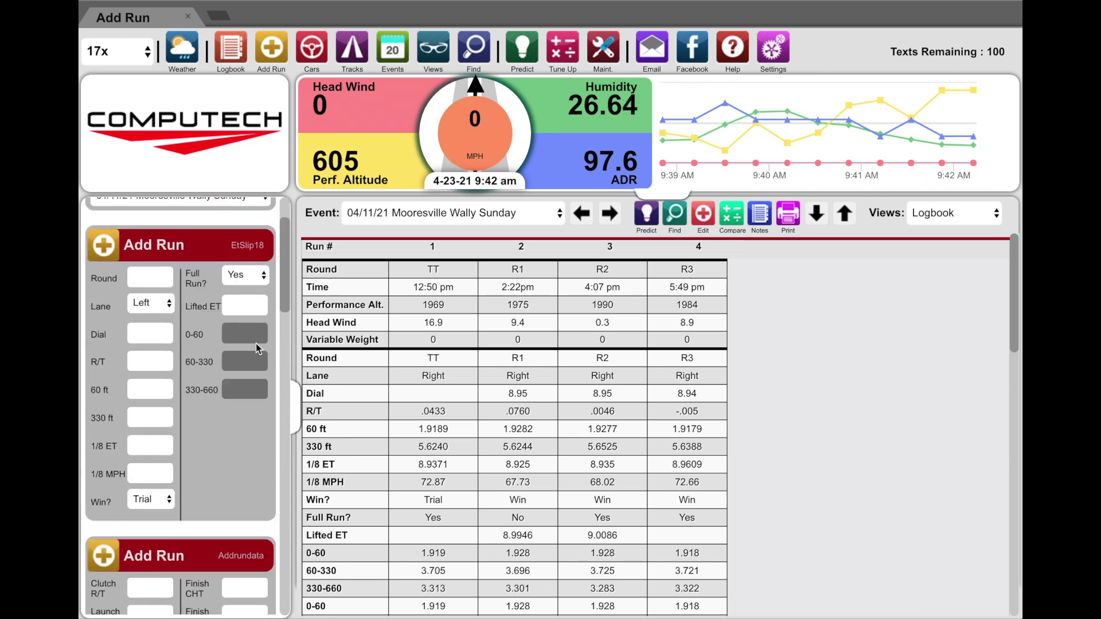
pyautogui.scroll(2, 256, 343)
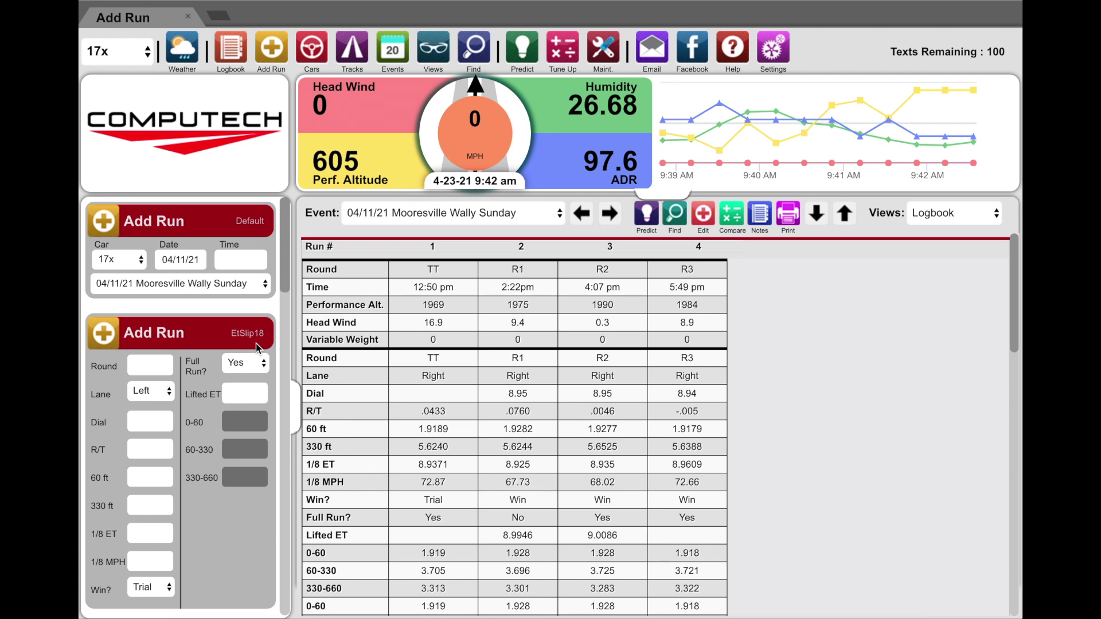
pyautogui.click(324, 42)
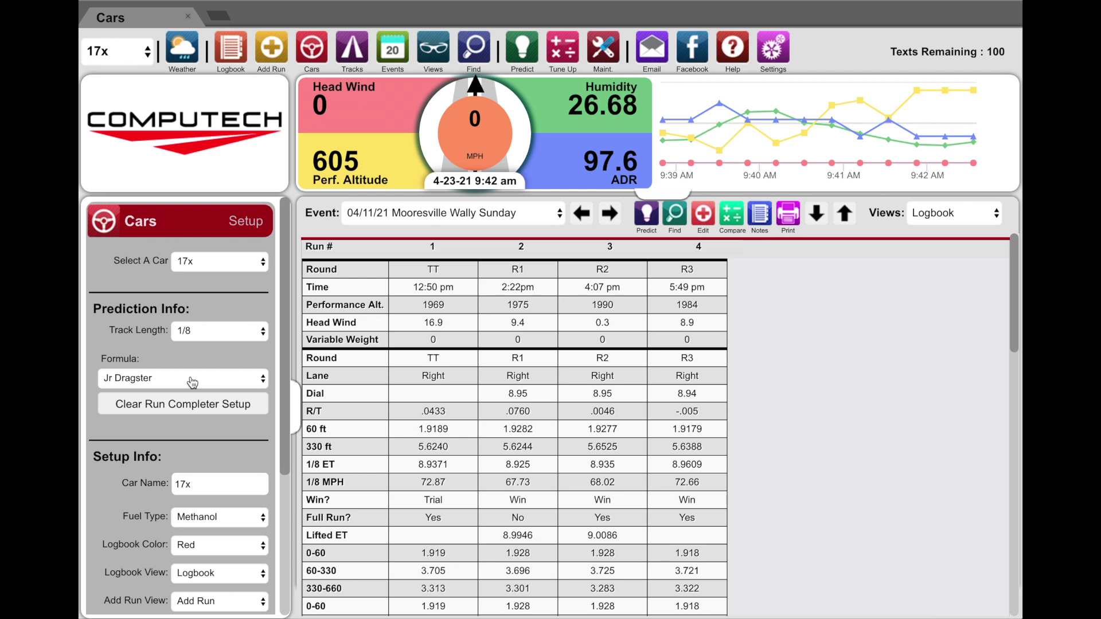
# - Predict the 17x from run 2 using Jr Dragster Index (14.86 lb), then select run 4's 60 ft time
pyautogui.click(517, 429)
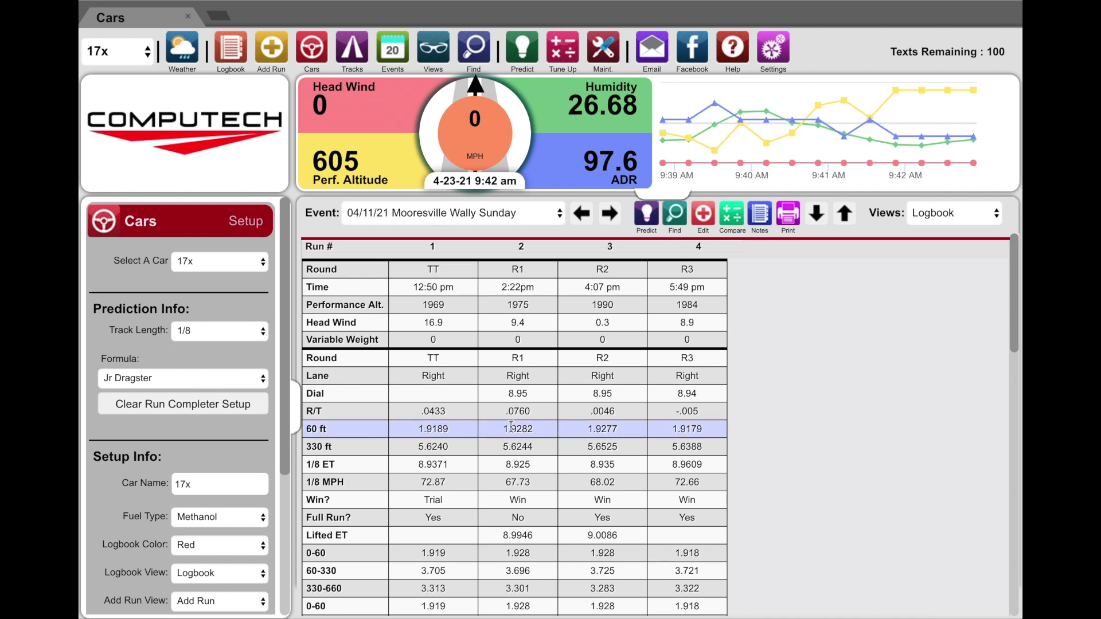
pyautogui.click(654, 216)
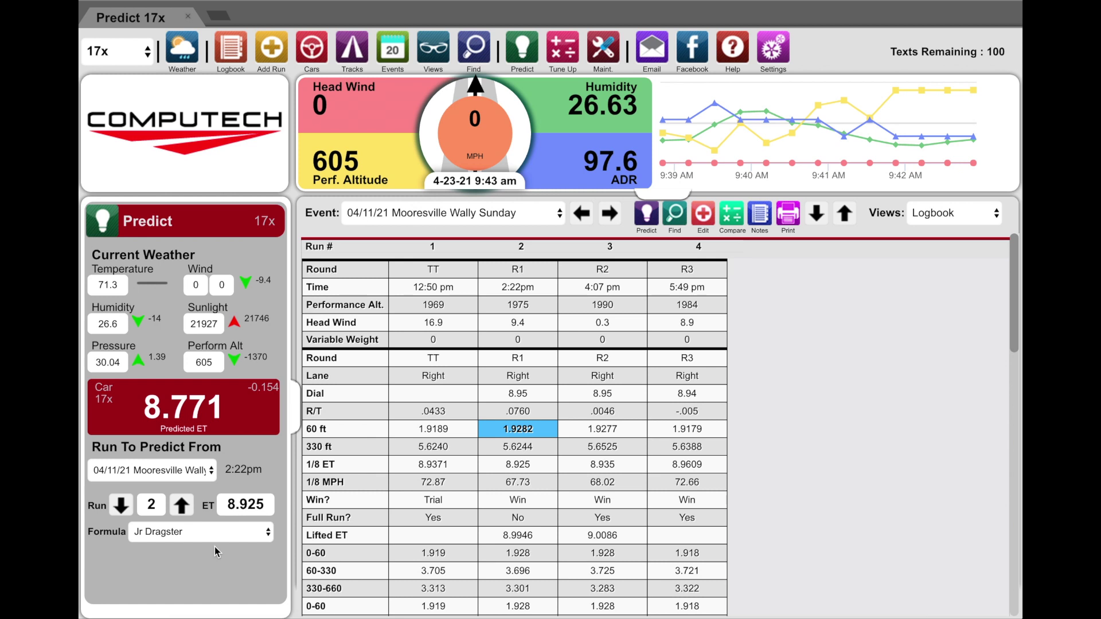
pyautogui.click(232, 533)
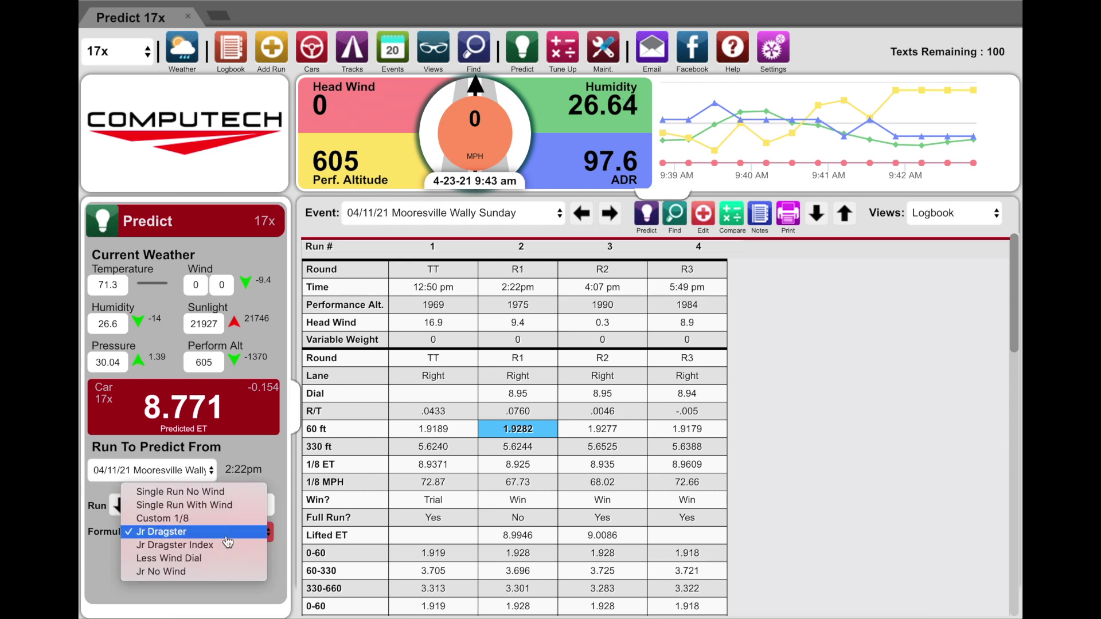
pyautogui.click(191, 546)
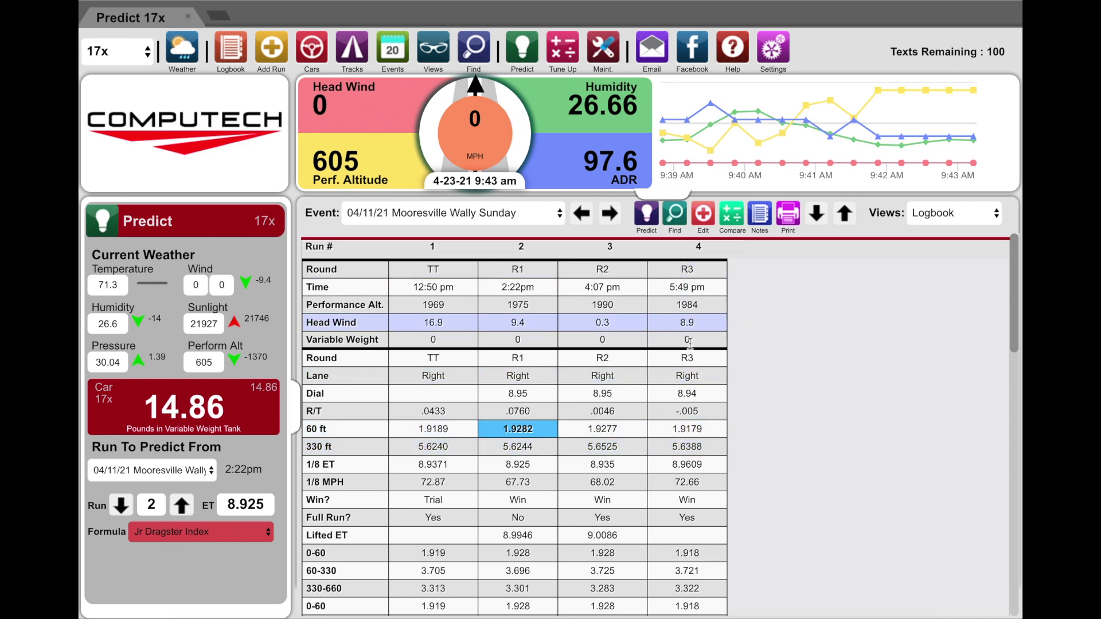
pyautogui.click(682, 428)
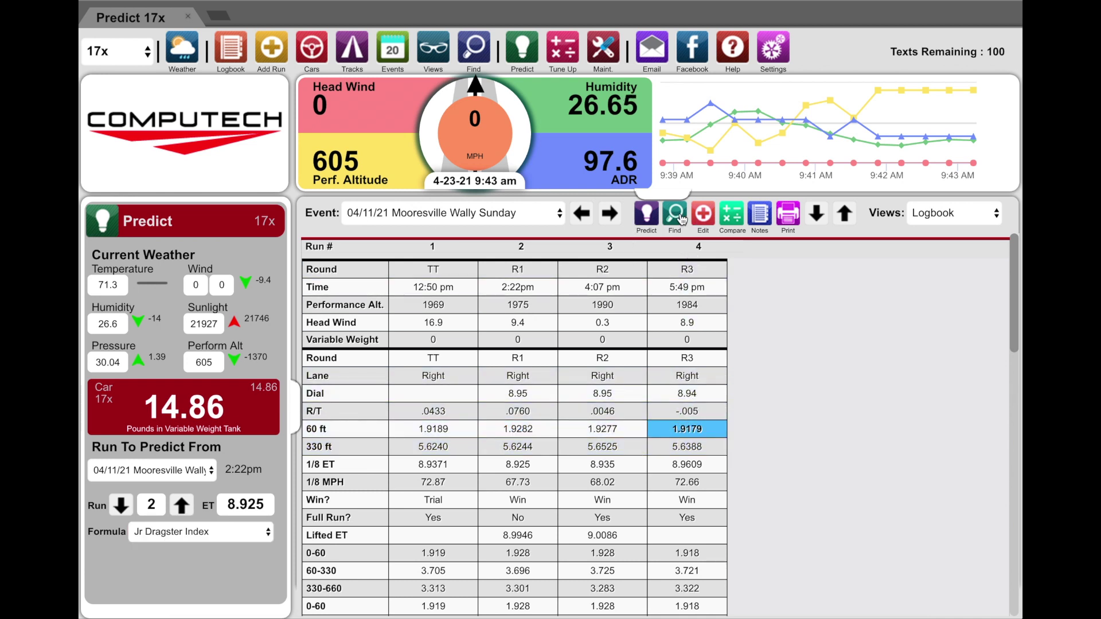
pyautogui.click(680, 218)
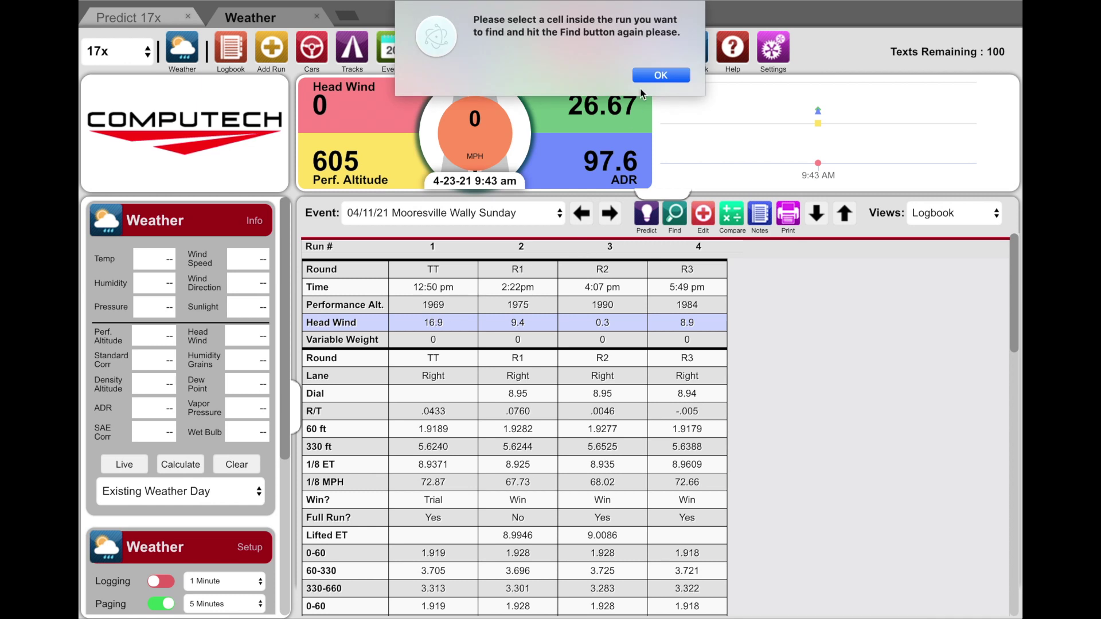
# - Find runs near run 4's 1.9179 60 ft time, then load the saved Sim 60 Foot search
pyautogui.click(645, 81)
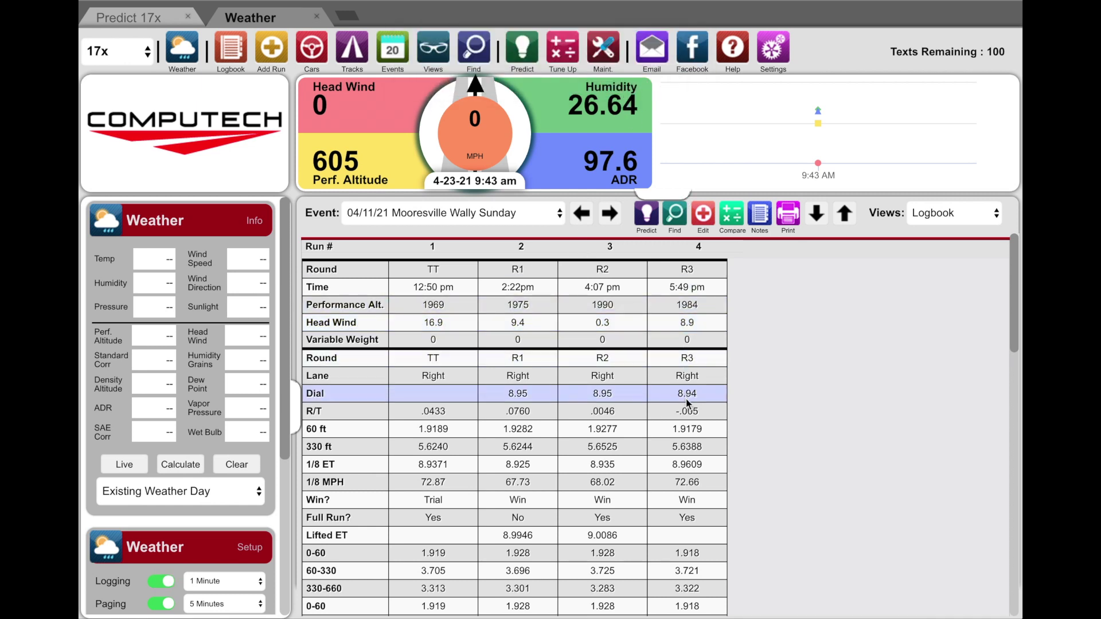
pyautogui.click(687, 428)
pyautogui.click(669, 218)
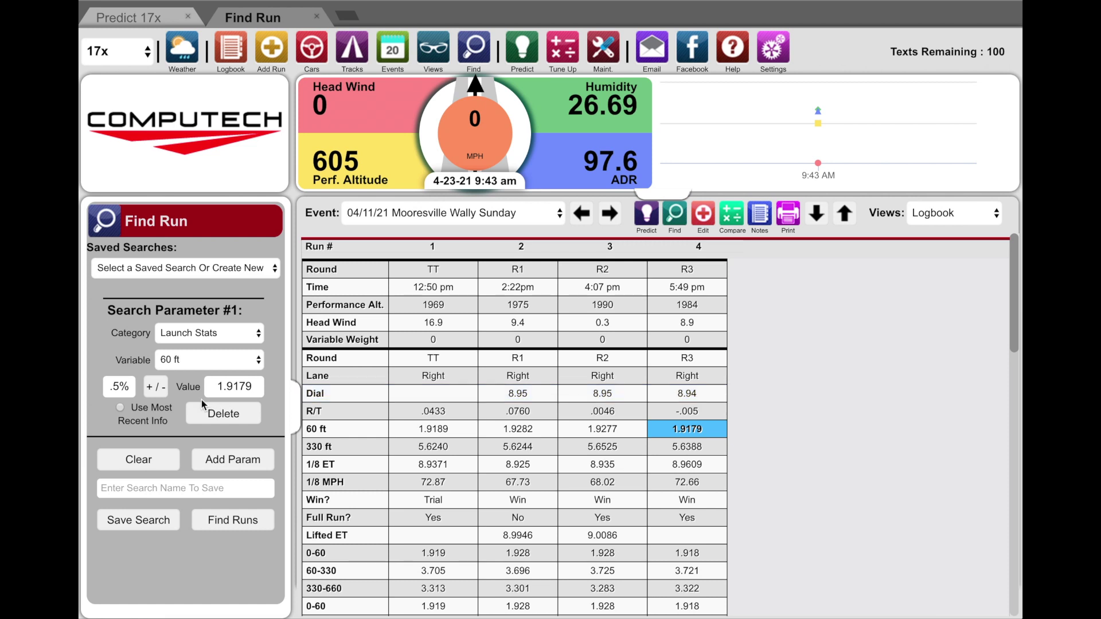
pyautogui.click(212, 519)
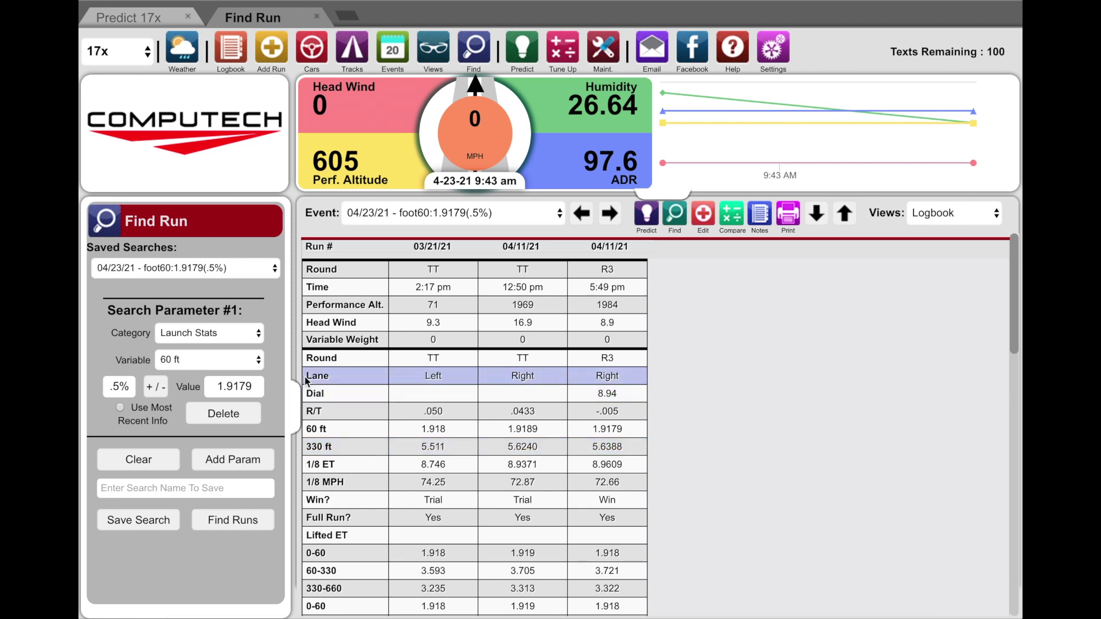
pyautogui.click(548, 222)
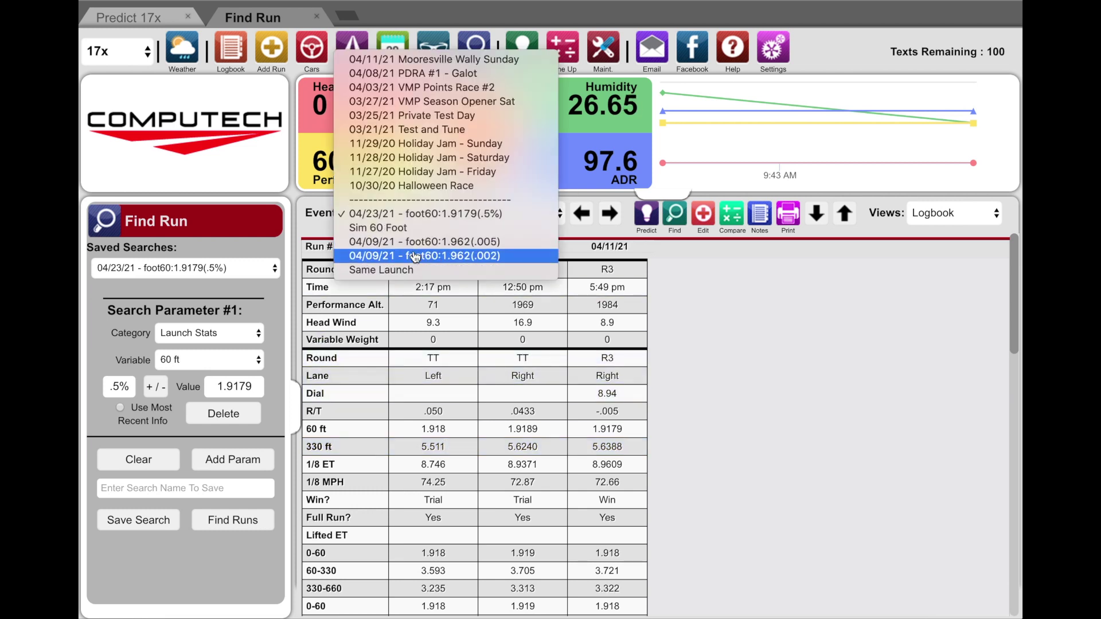
pyautogui.click(405, 228)
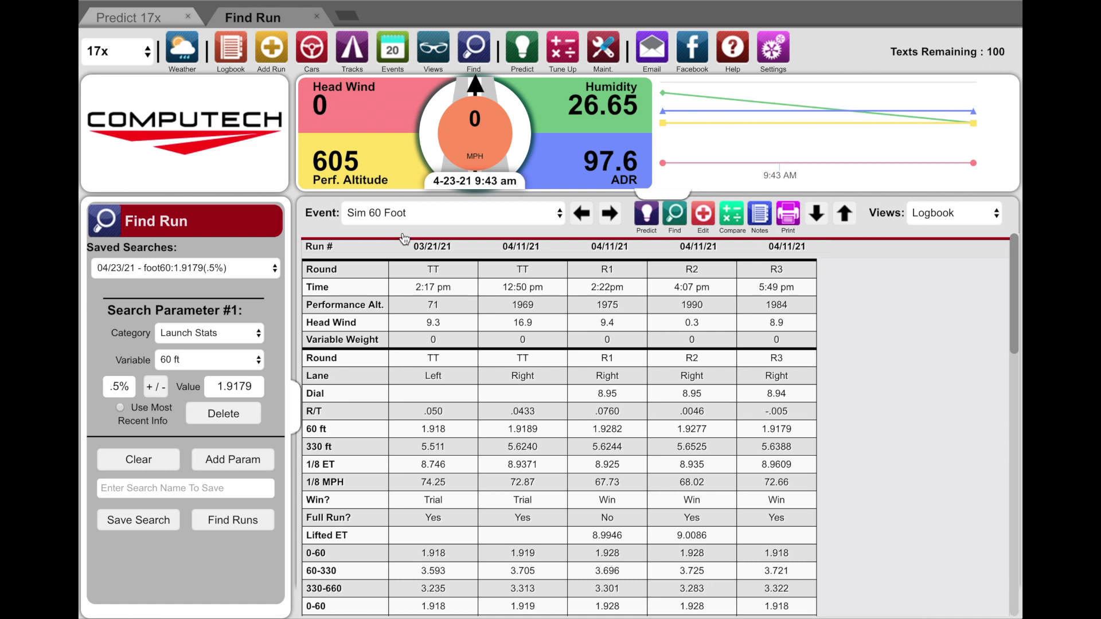